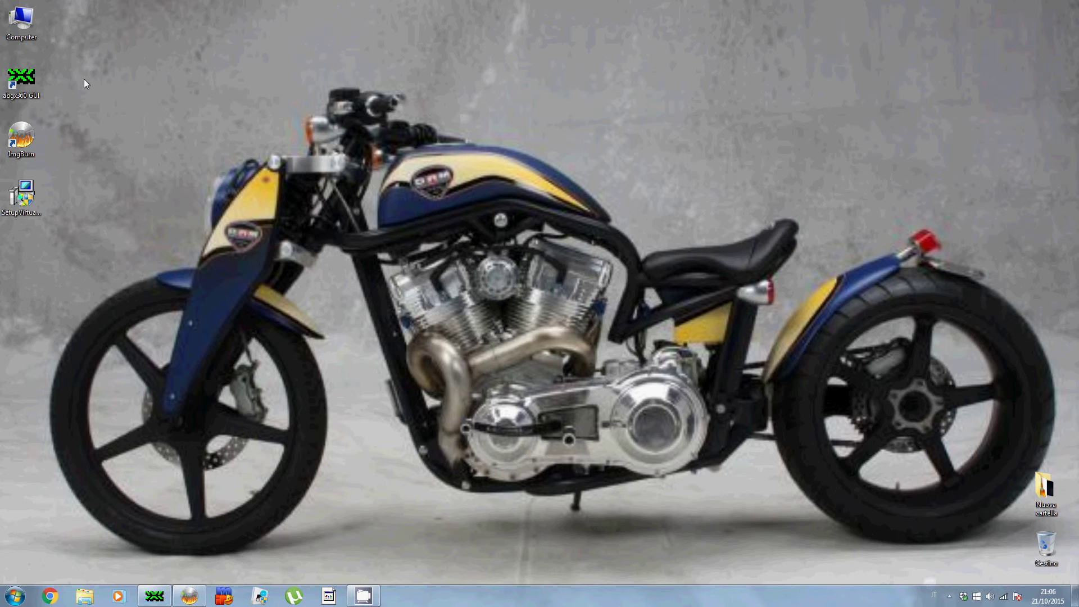
drag(84, 79, 25, 185)
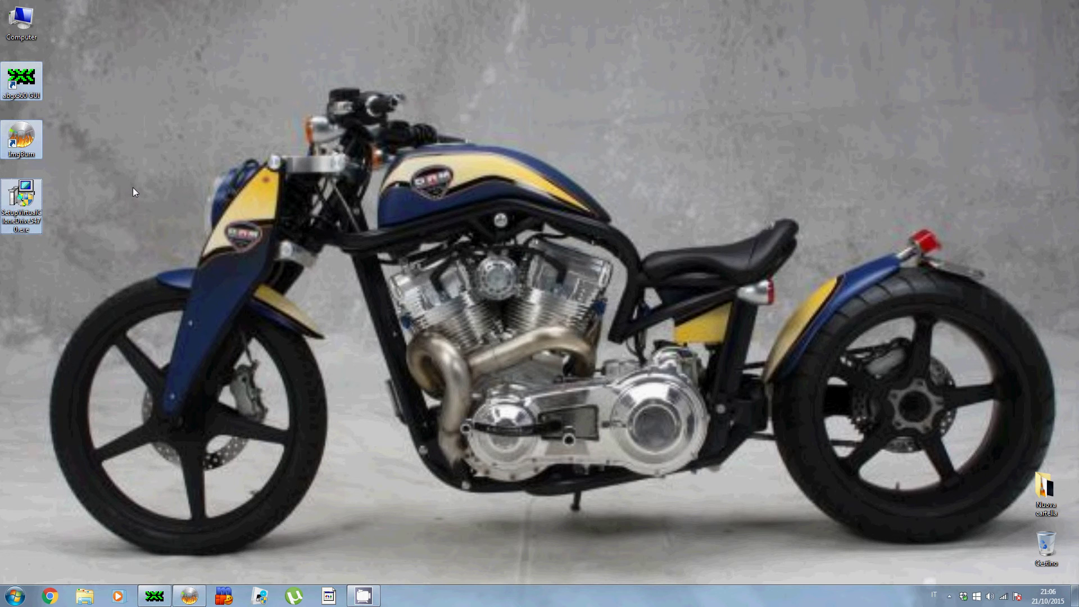
click(133, 187)
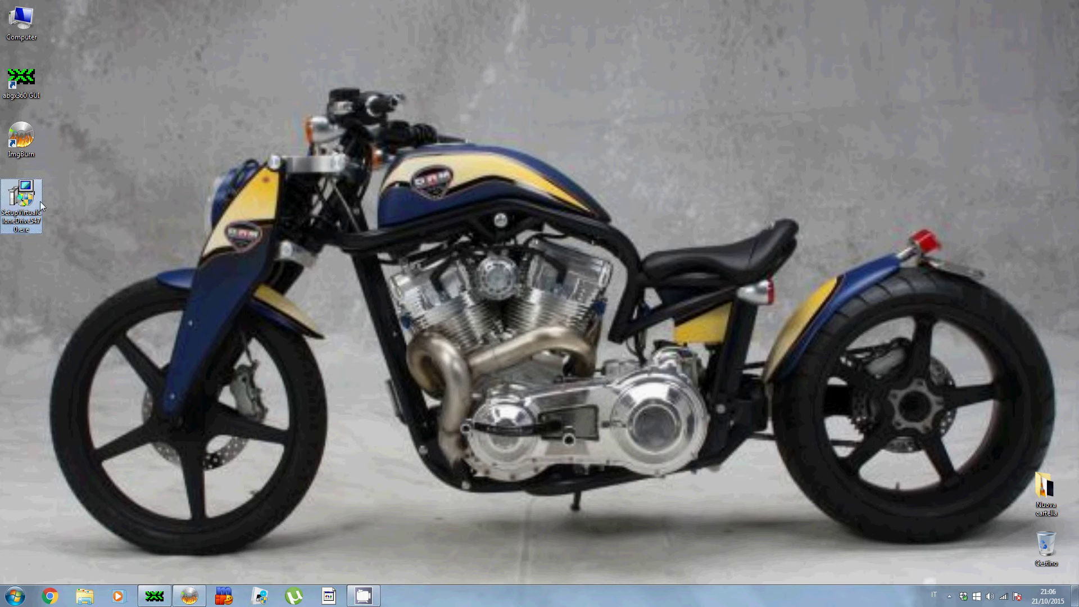
click(13, 237)
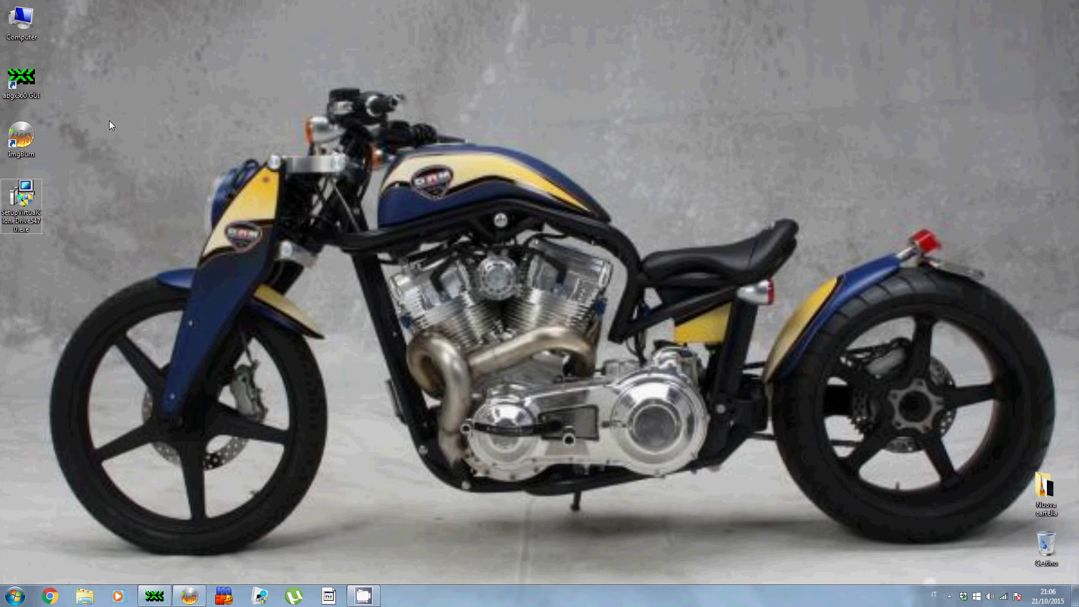
Switch to abgx360 GUI, examine its Options, manual patching, AutoFix, Rebuilding and Misc settings, and close it
click(155, 596)
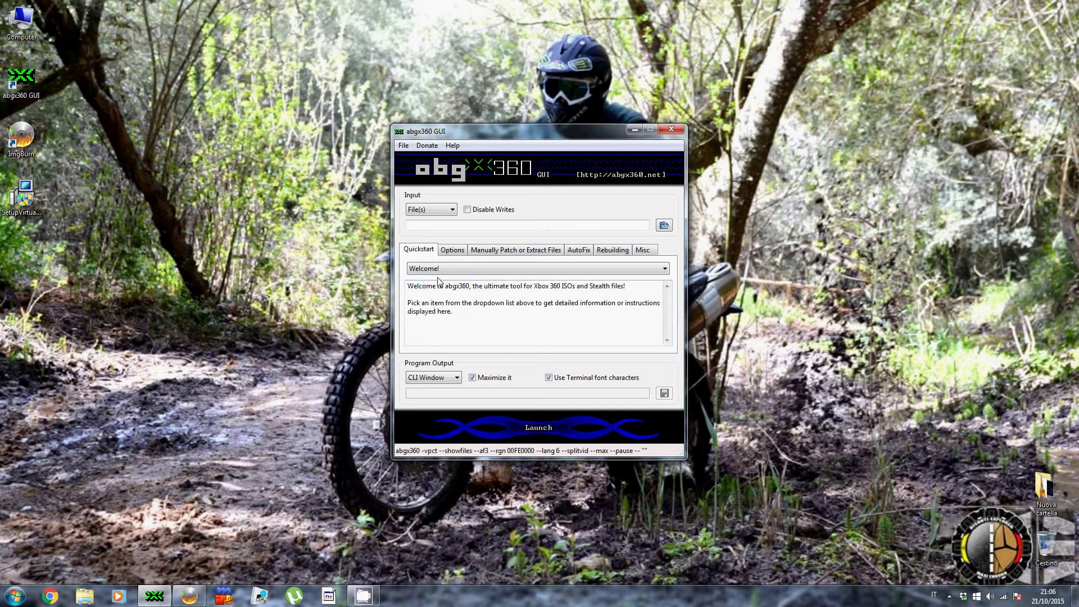
click(452, 250)
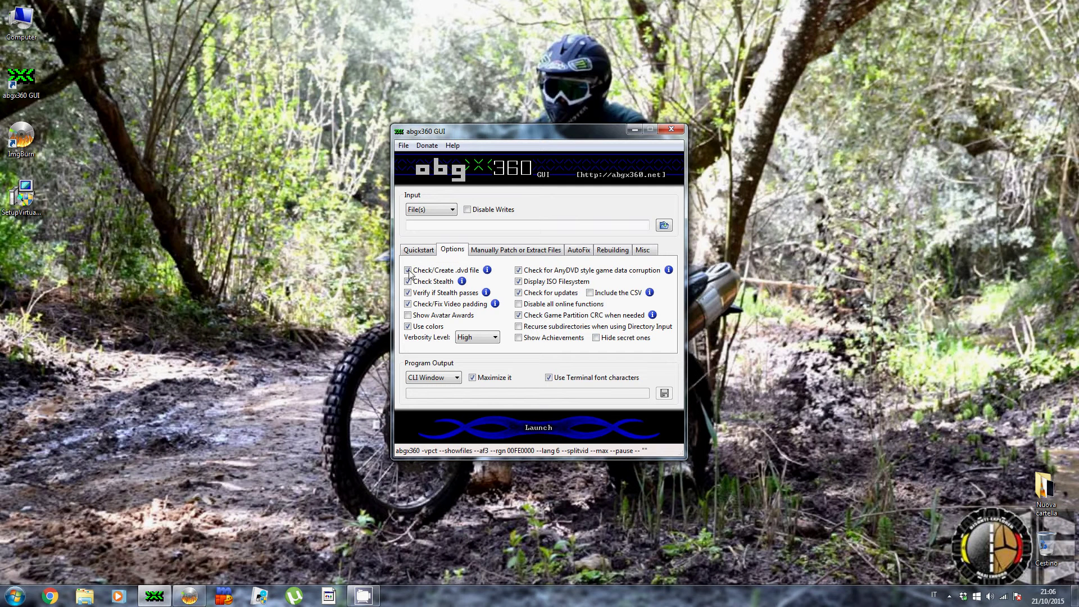
click(536, 251)
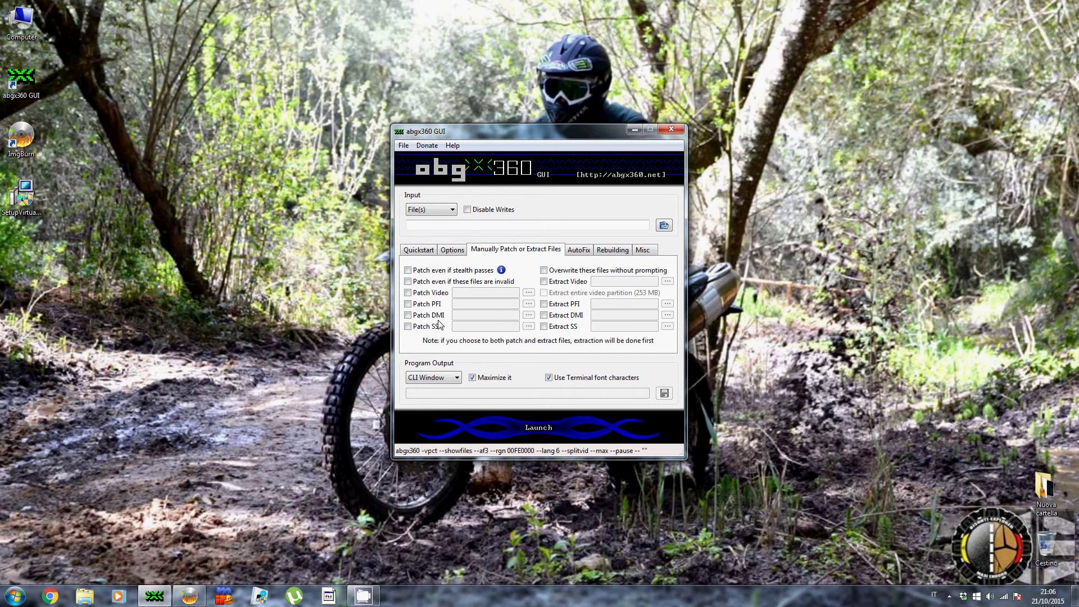
click(581, 250)
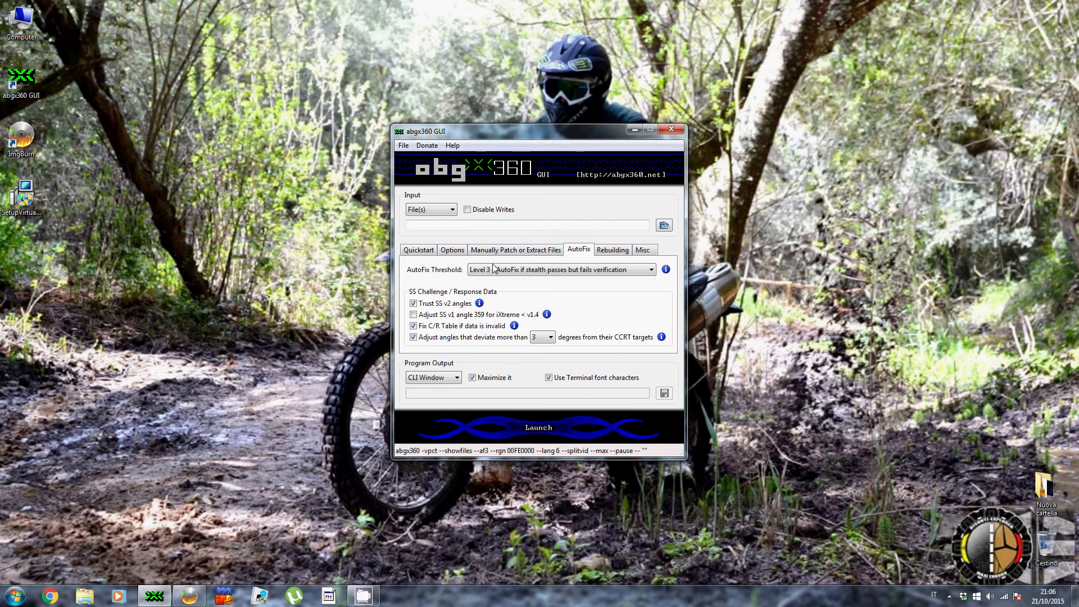
click(495, 270)
click(614, 252)
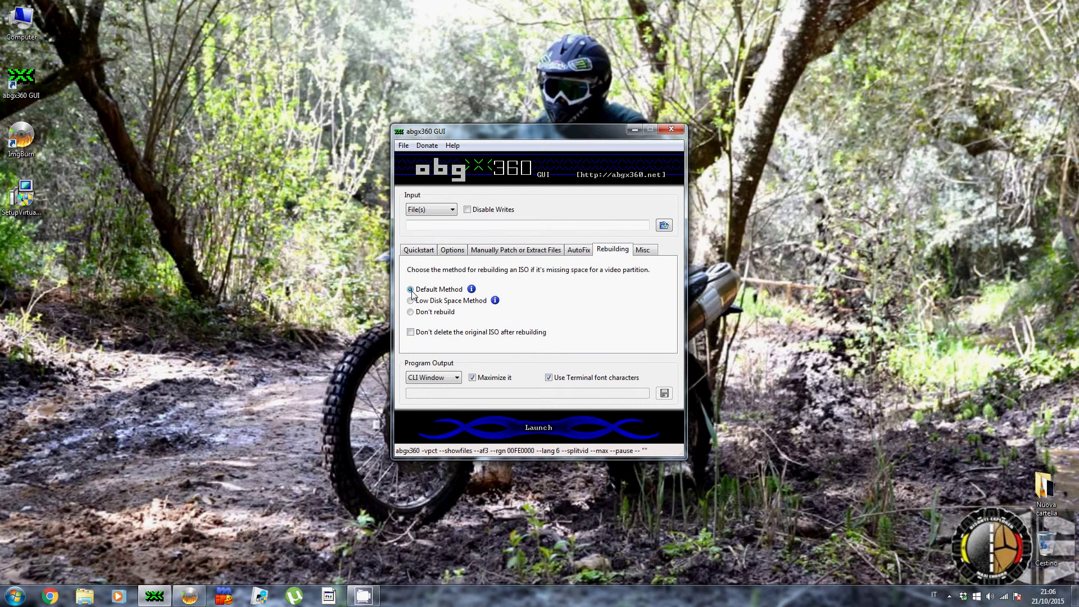
click(638, 250)
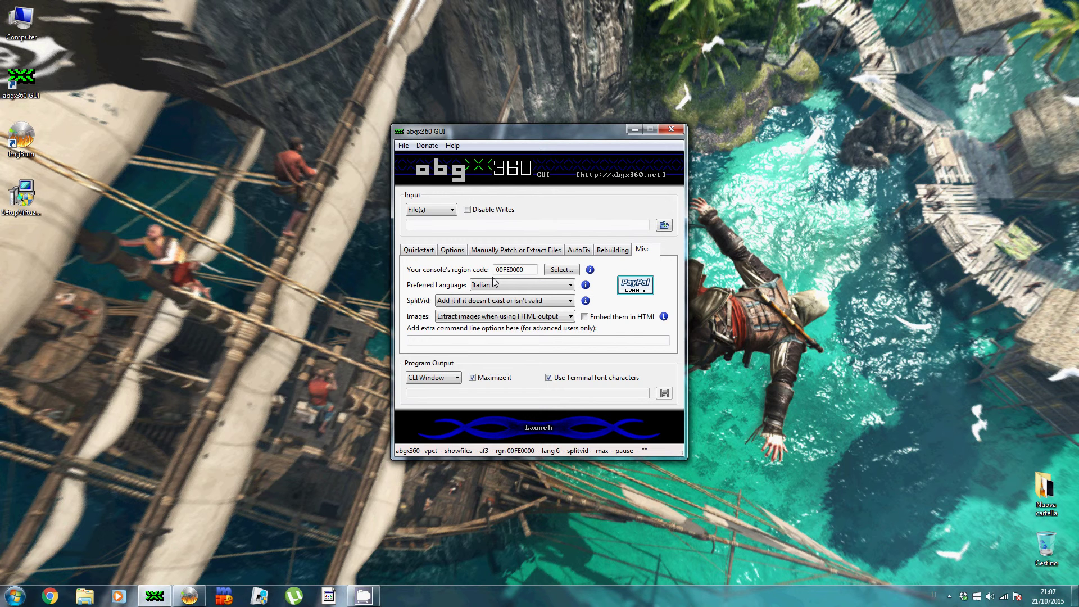
click(442, 288)
key(ctrl+Tab)
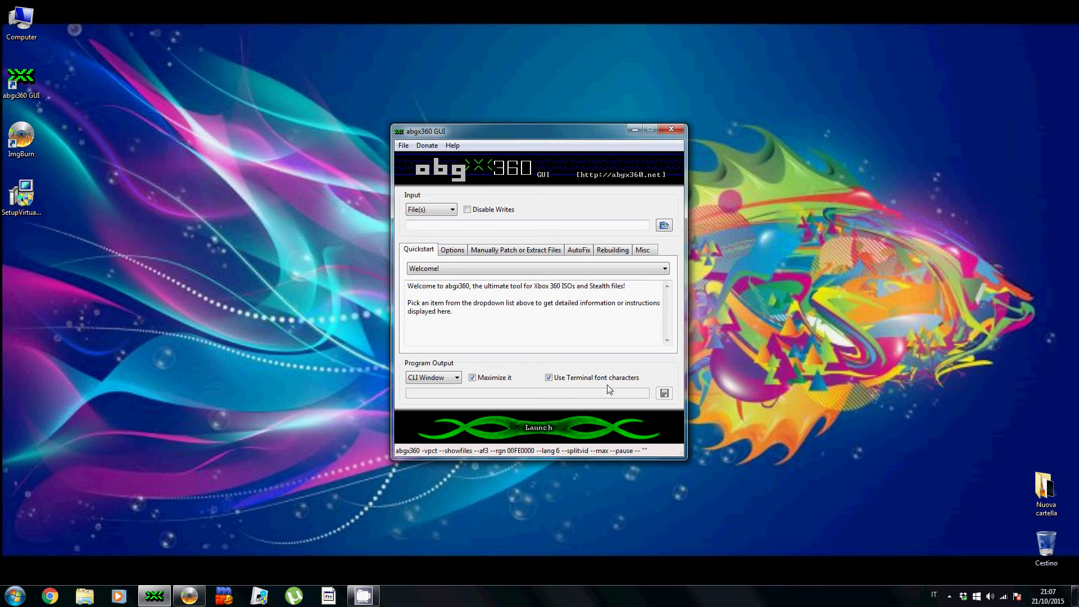
click(672, 130)
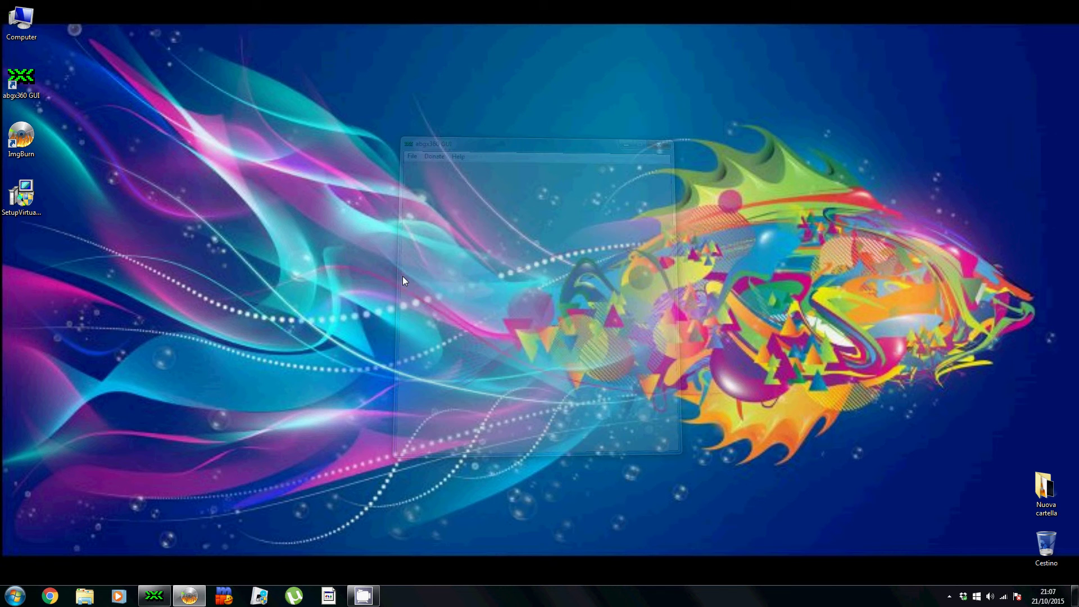
Switch to ImgBurn, reposition its window and open the program settings (Impostazioni)
click(188, 596)
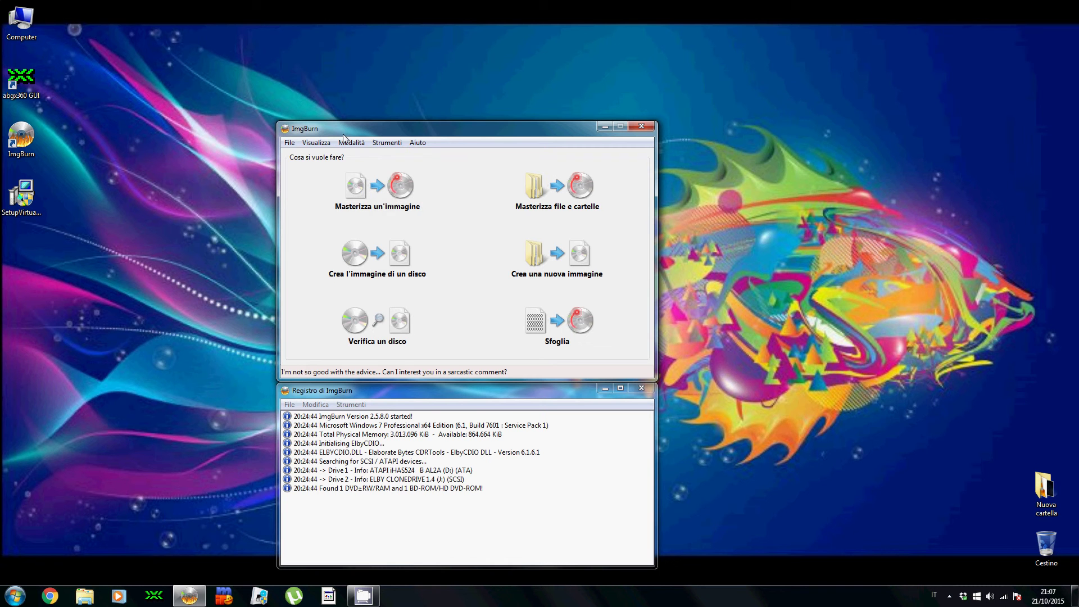
drag(344, 132, 376, 94)
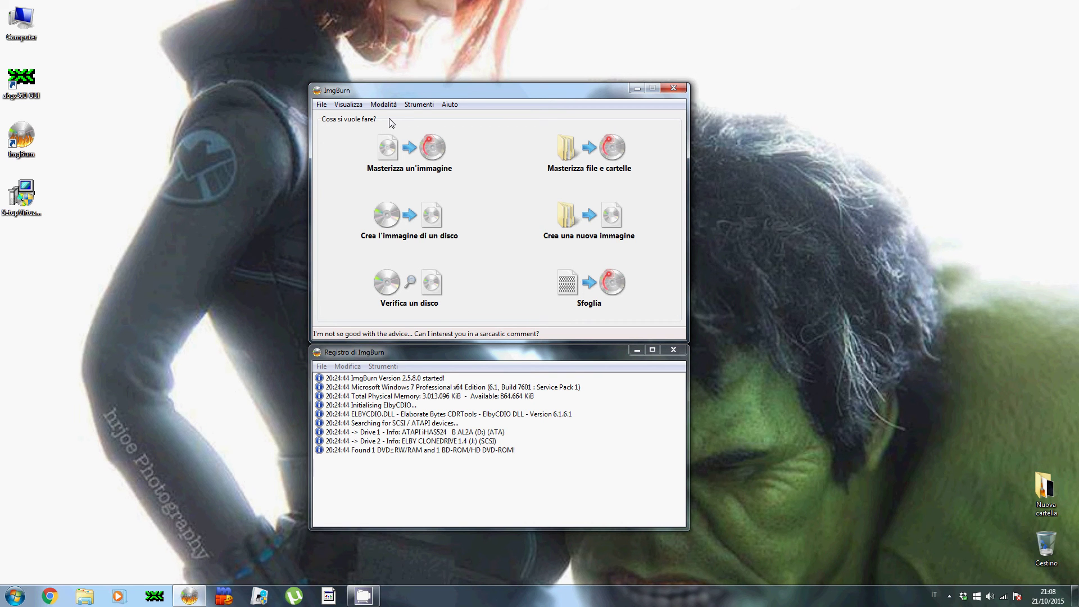
click(421, 106)
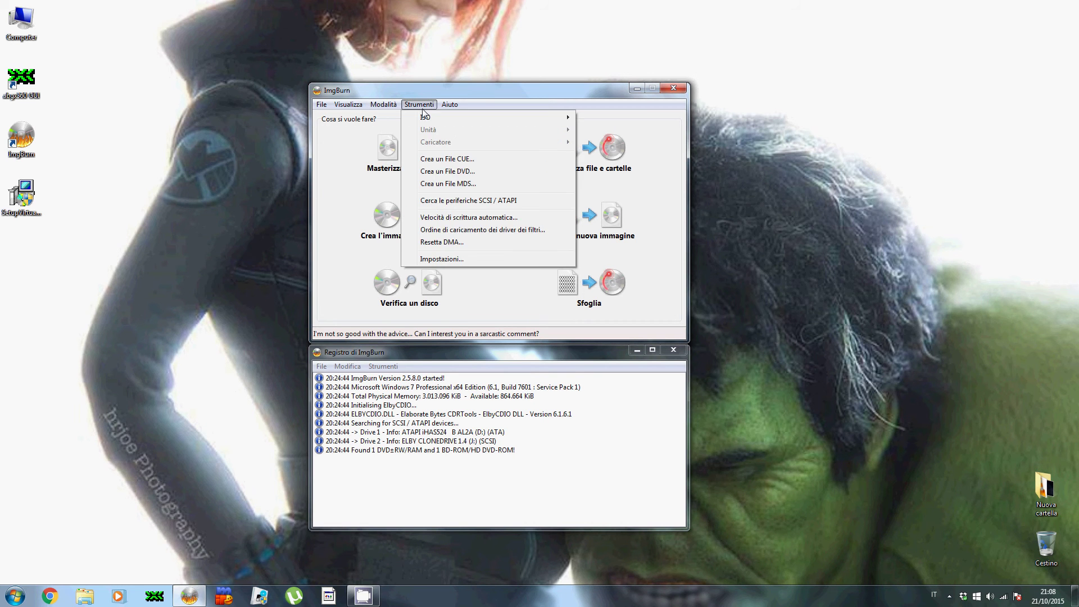
click(481, 257)
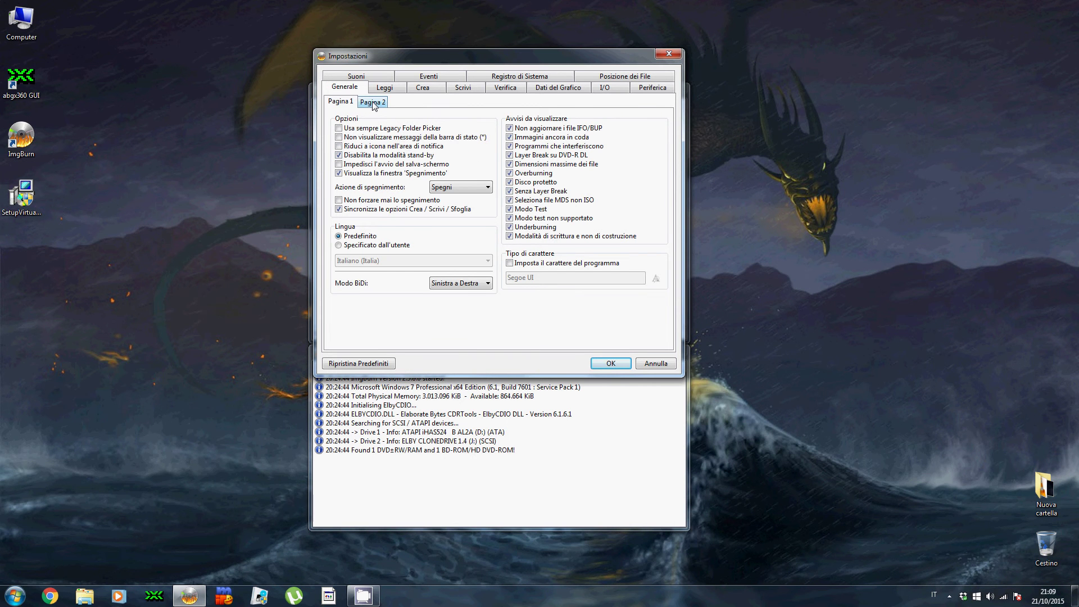
Examine every page of the Generale, Leggi, Crea and Scrivi settings
click(373, 102)
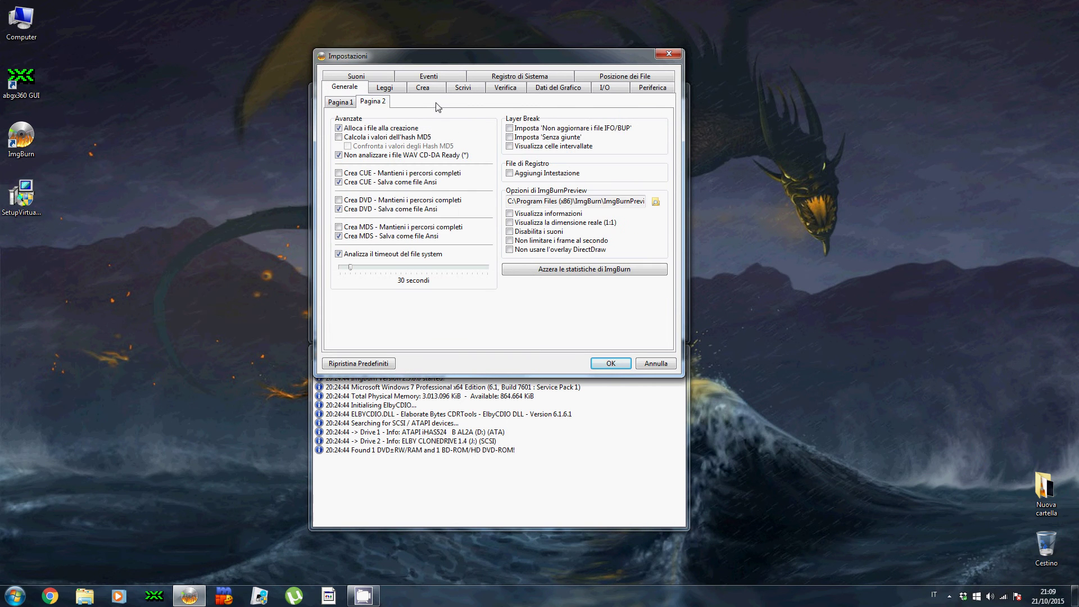
click(396, 91)
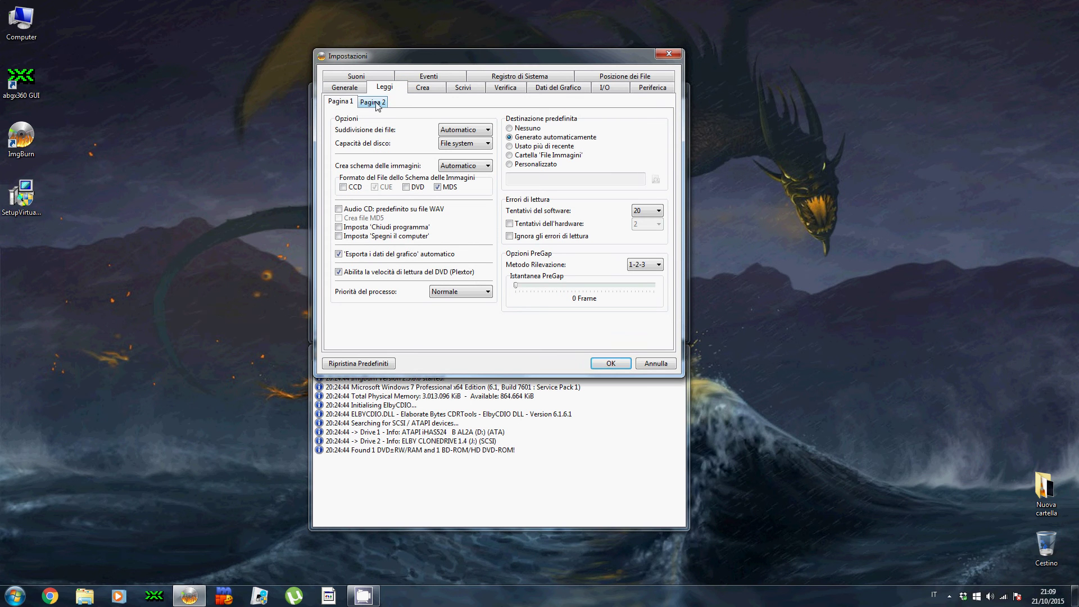
click(375, 103)
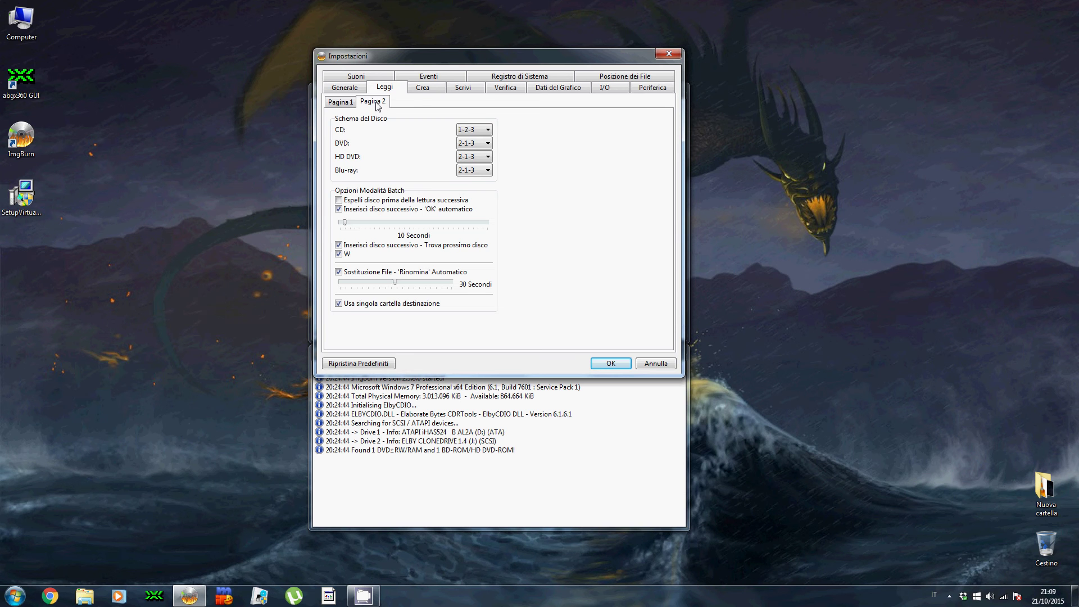
click(426, 90)
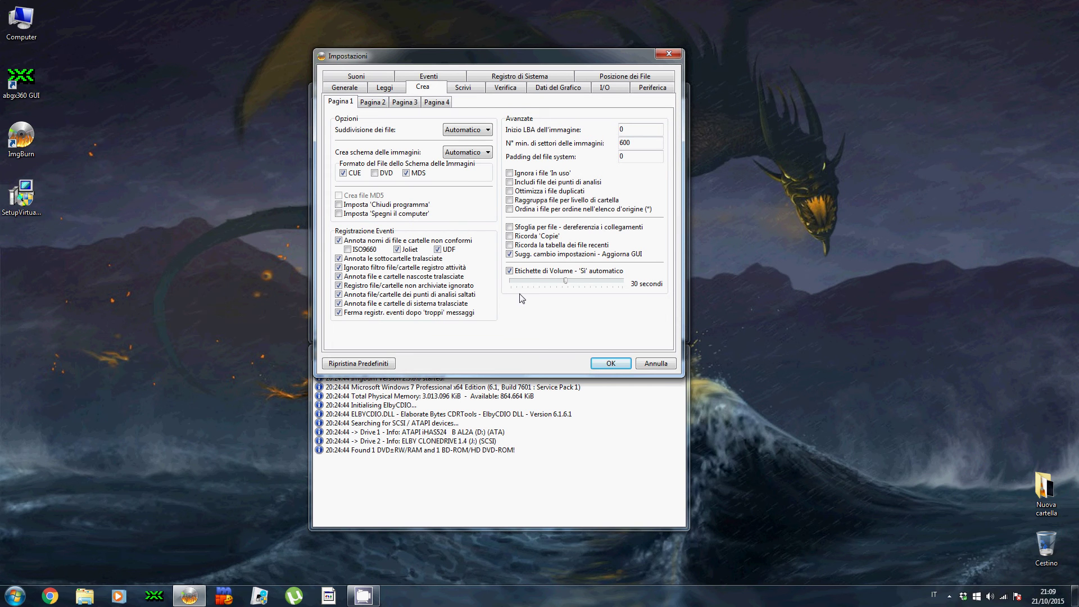
click(382, 103)
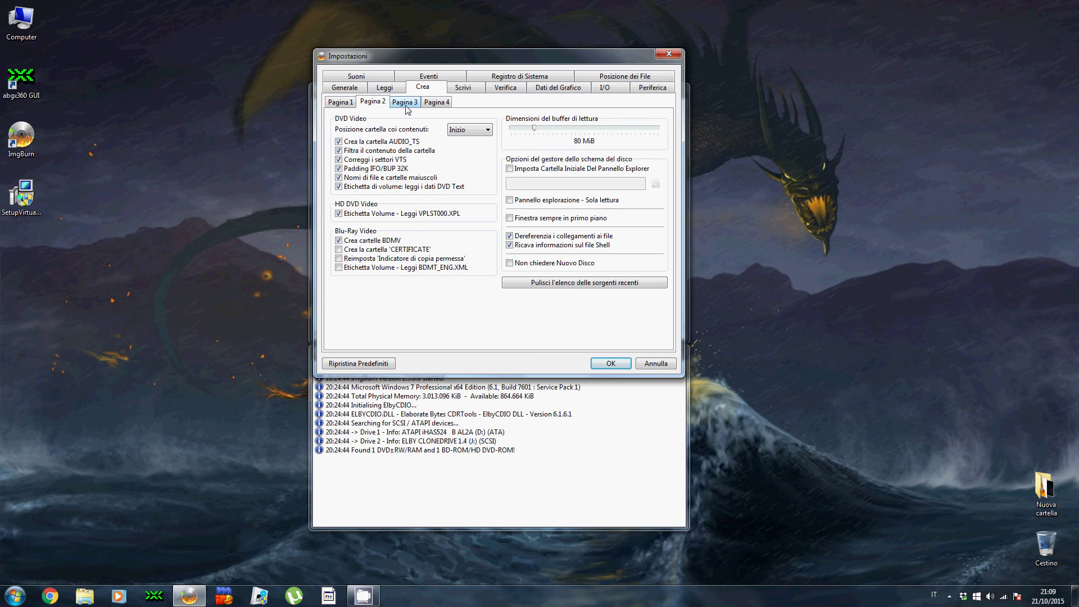
click(407, 107)
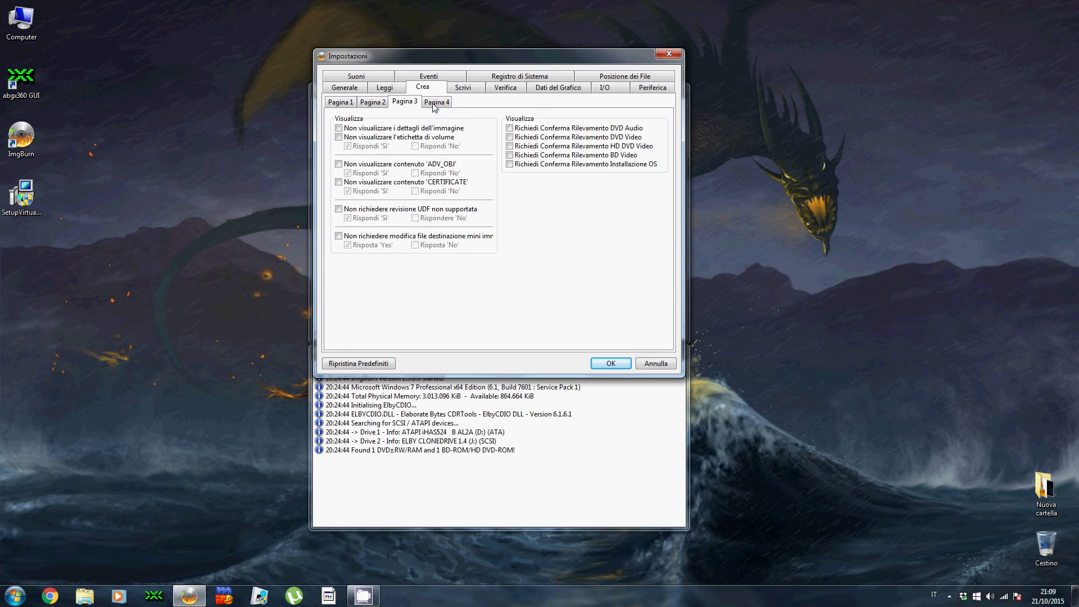
click(434, 103)
click(462, 87)
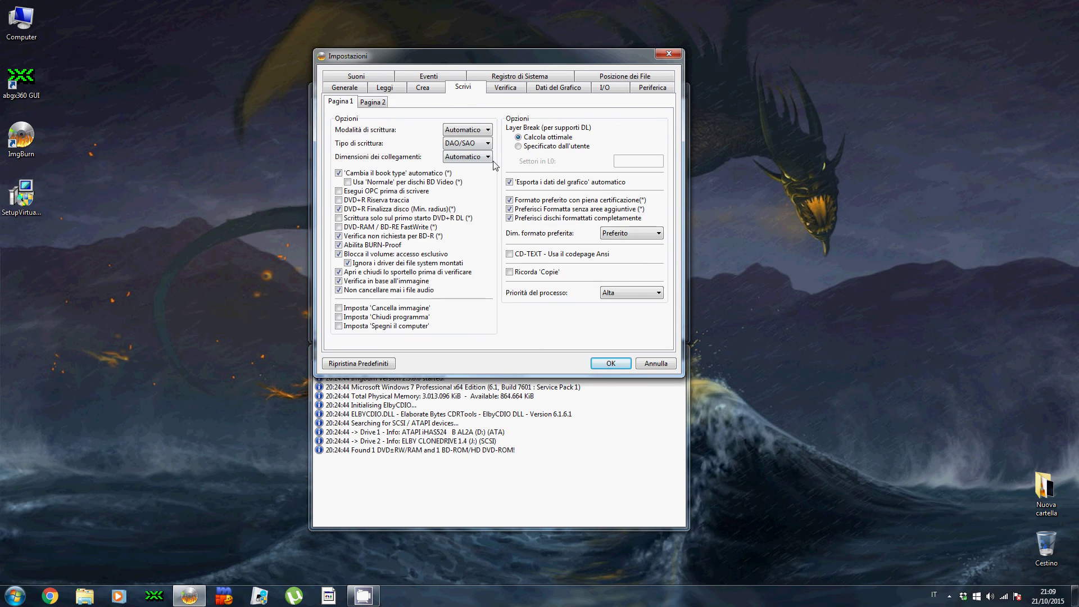
click(379, 105)
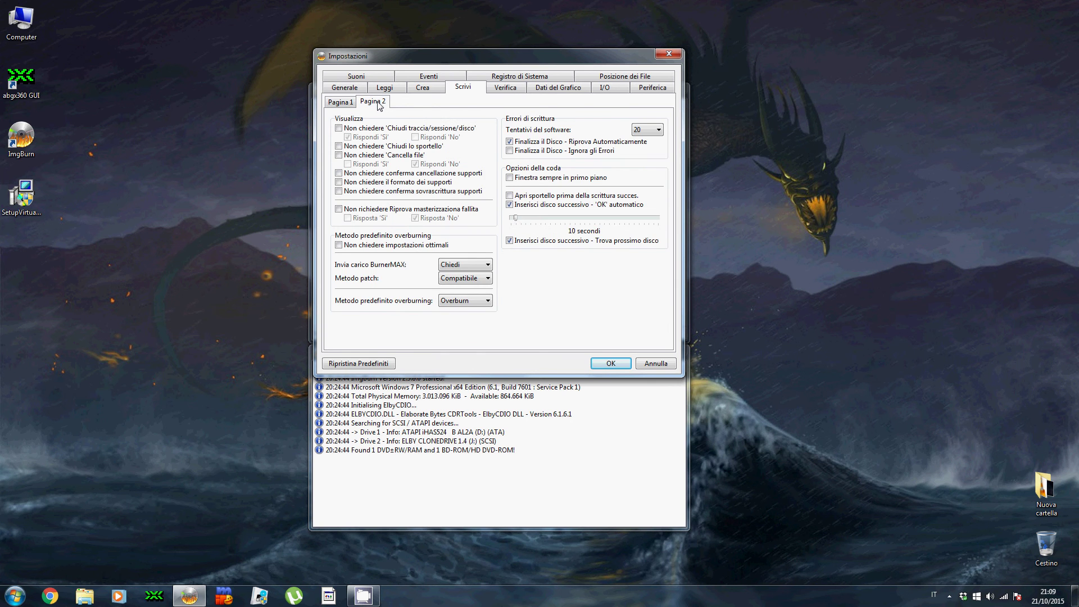
Examine the Verifica, I/O, Periferica and Posizione dei File settings, and close the settings with OK
click(507, 89)
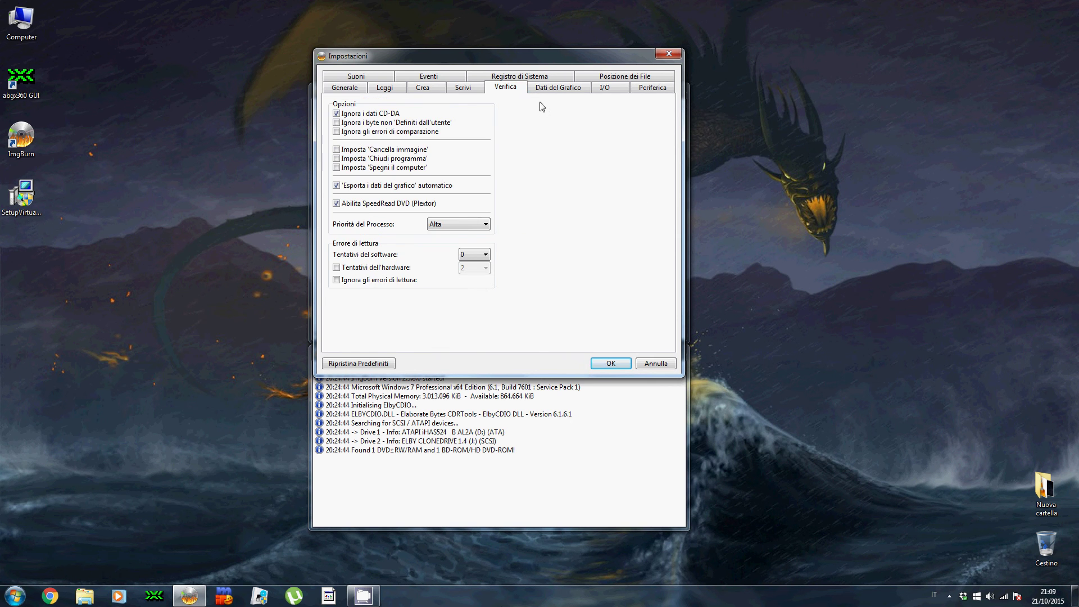
click(558, 88)
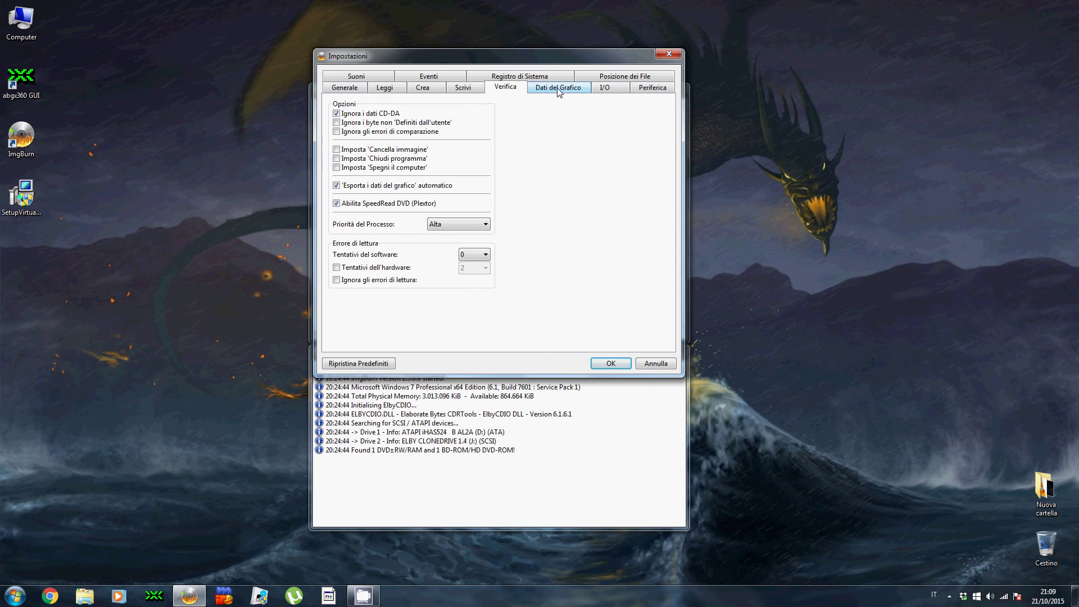
click(606, 89)
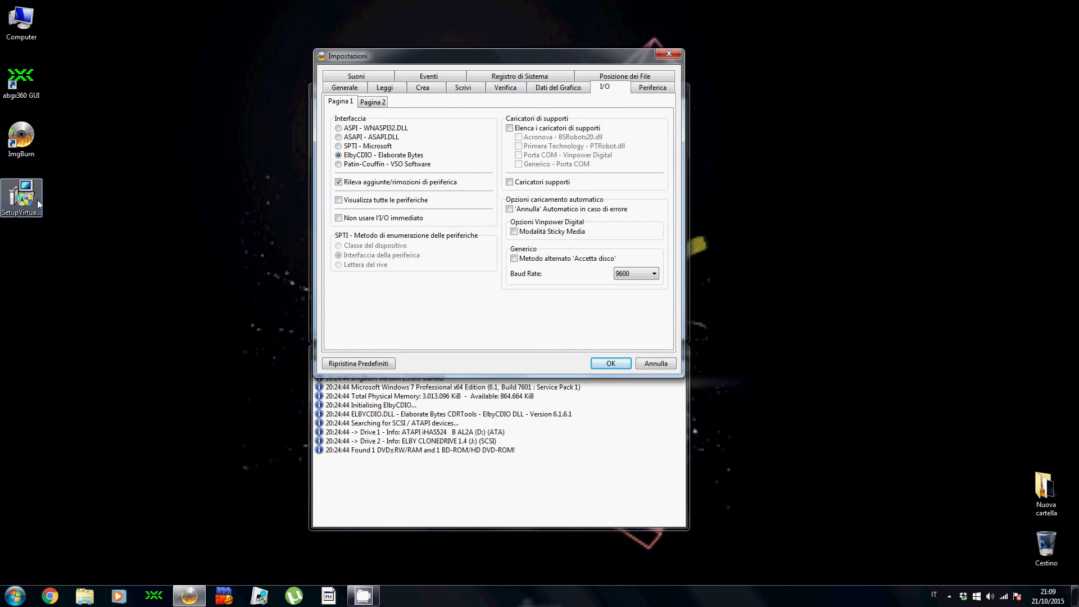
click(654, 90)
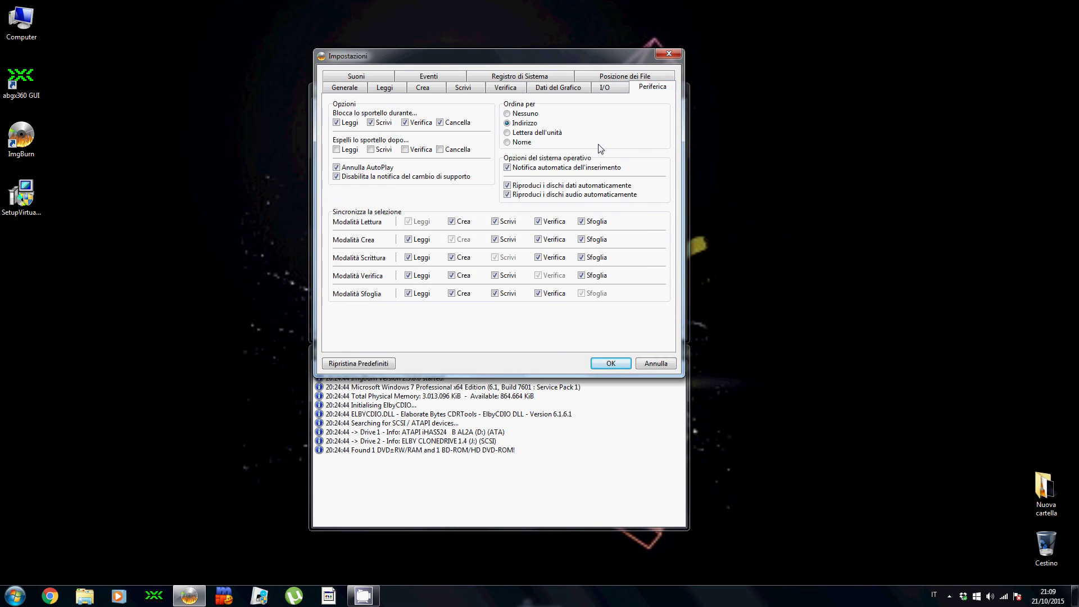
click(633, 78)
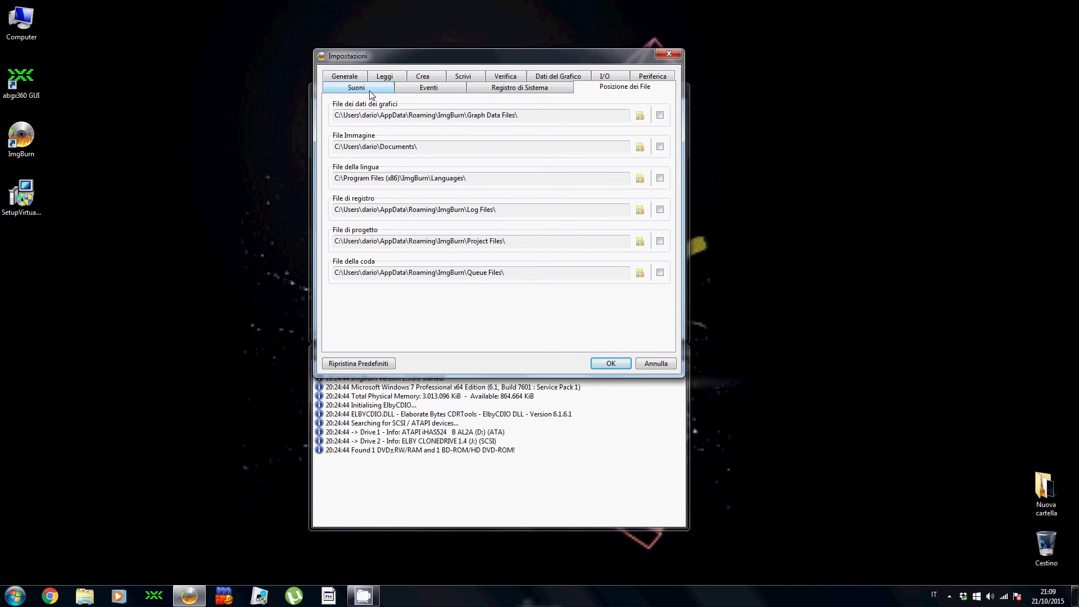
click(611, 364)
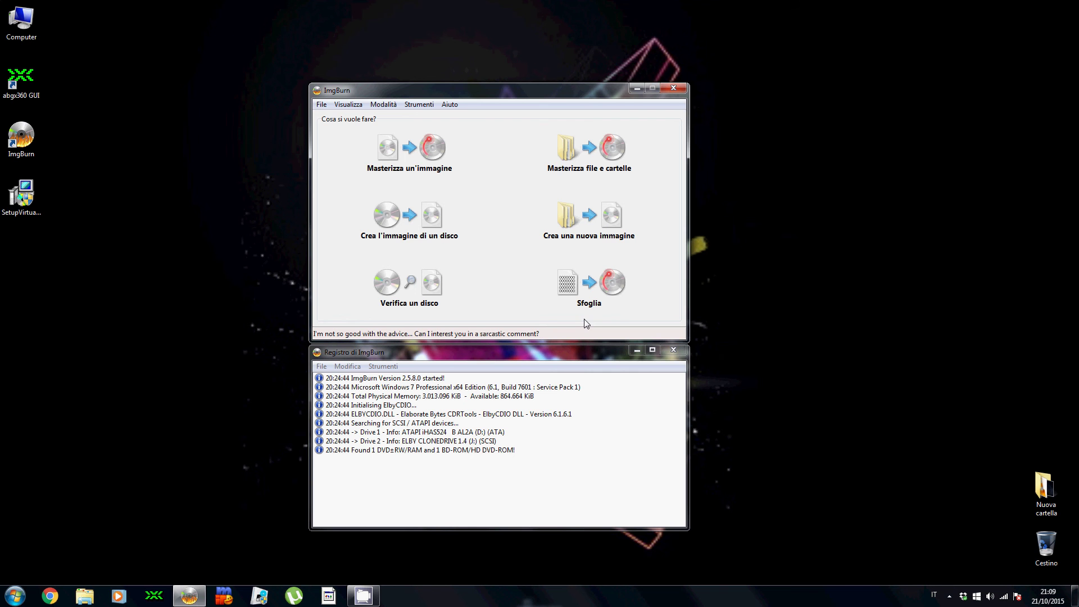
Enter the Masterizza un'immagine mode and open the LITE-ON advanced settings for the iHAS524 B drive
click(414, 105)
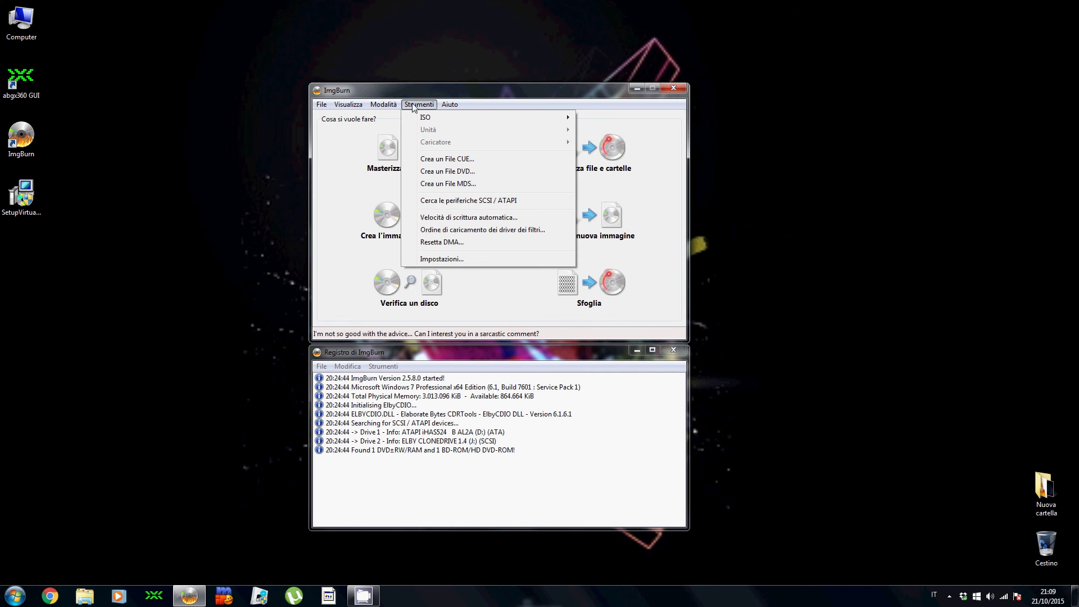
click(348, 165)
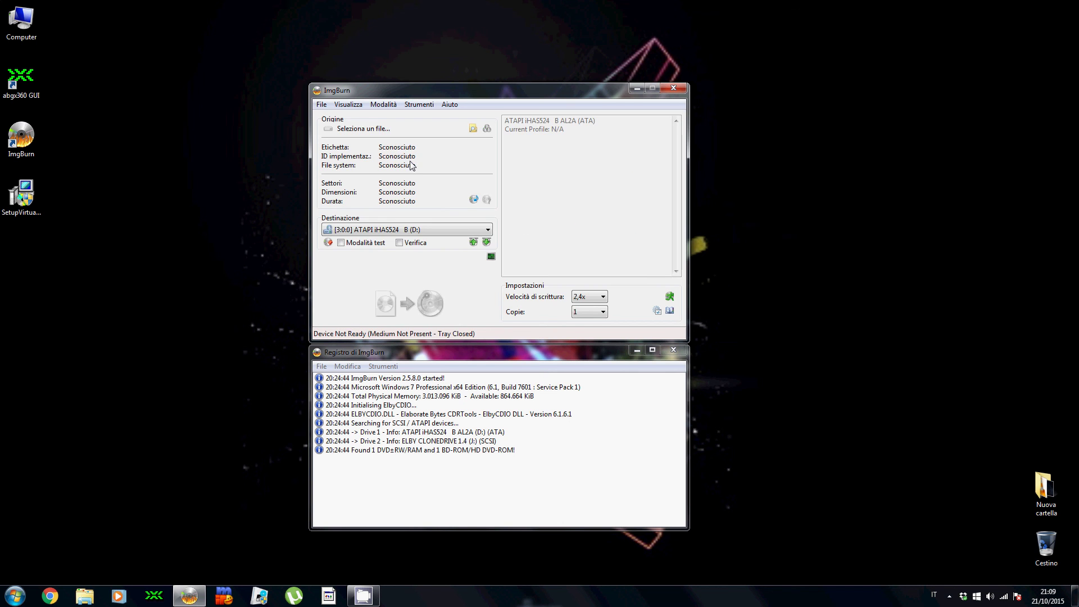
click(657, 312)
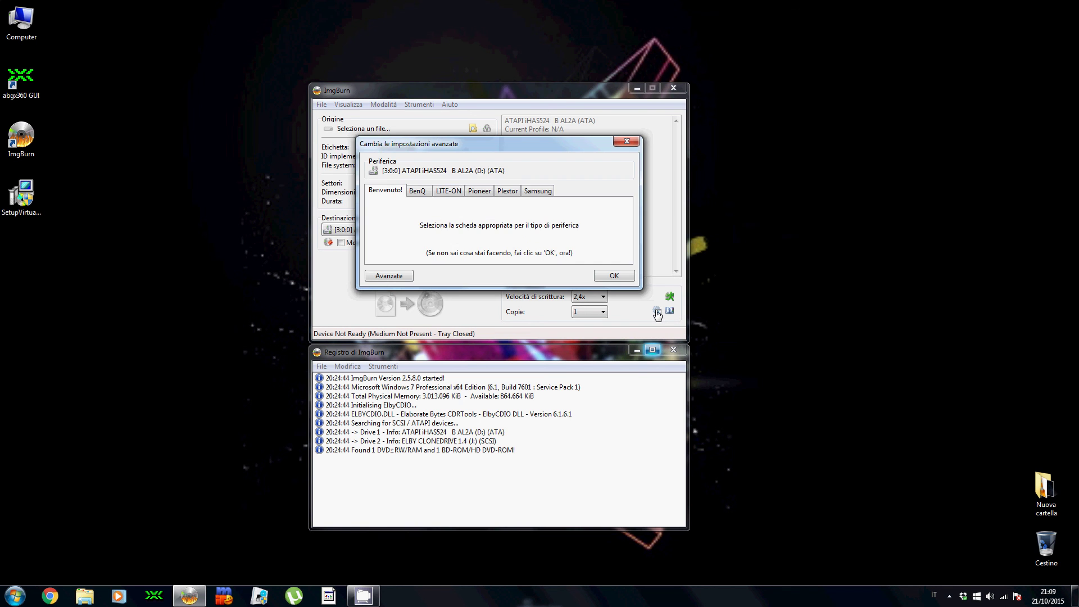
click(449, 191)
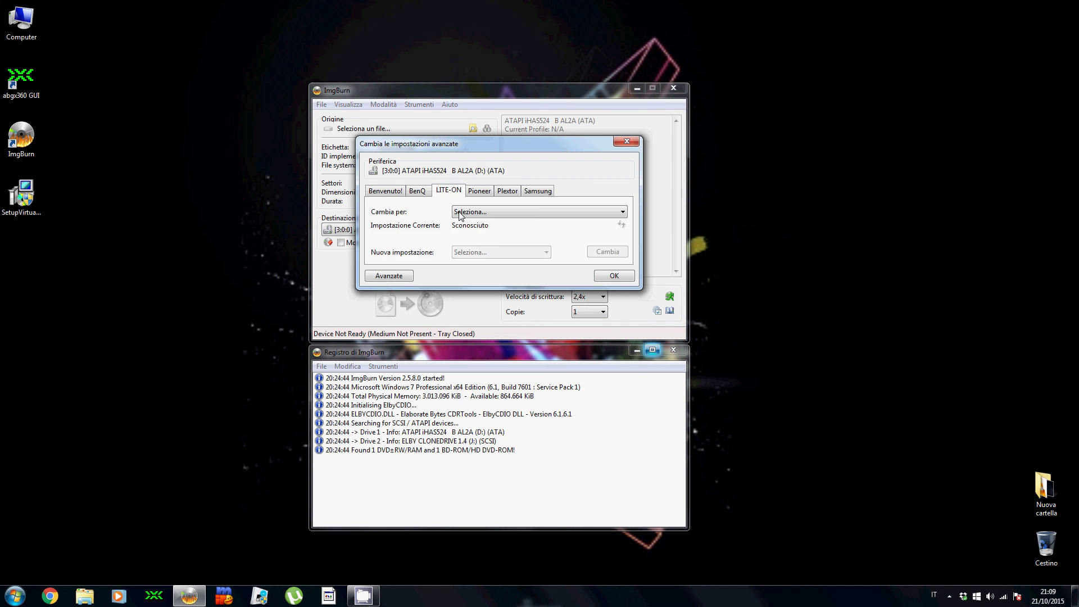
Examine the current Forza HyperTuning, Online HyperTuning, OverSpeed and SmartBurn settings of the LITE-ON drive, and close the advanced settings with OK
click(473, 211)
click(475, 231)
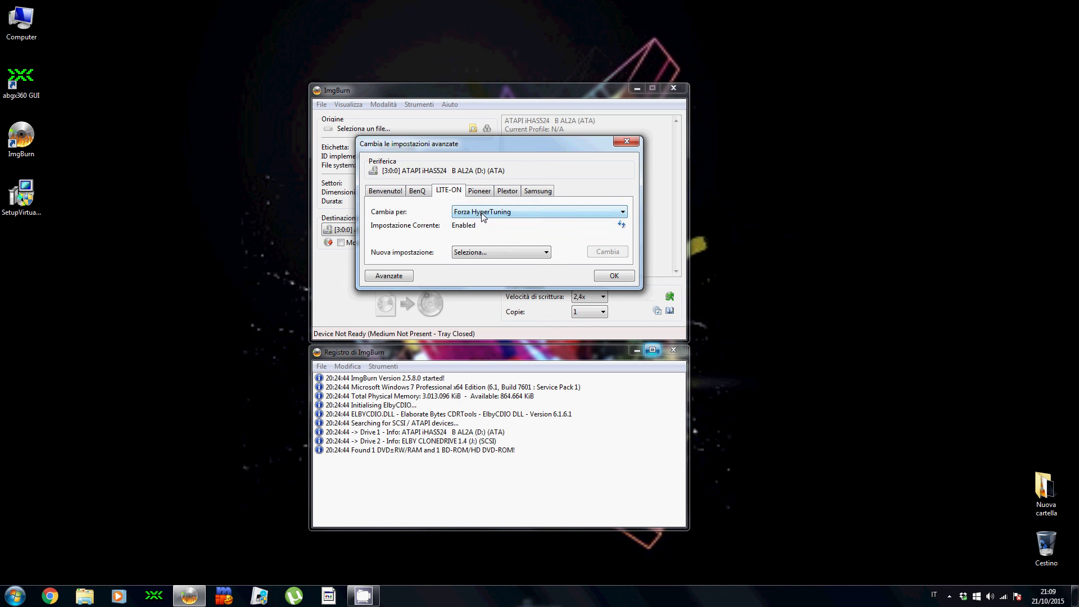
click(482, 217)
click(488, 239)
click(497, 214)
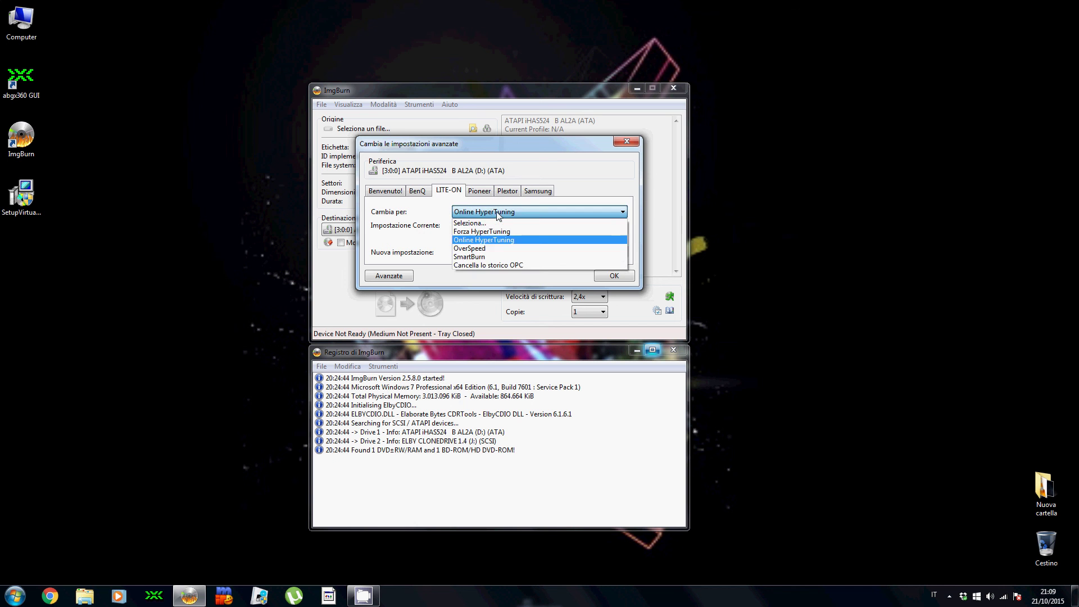
click(487, 249)
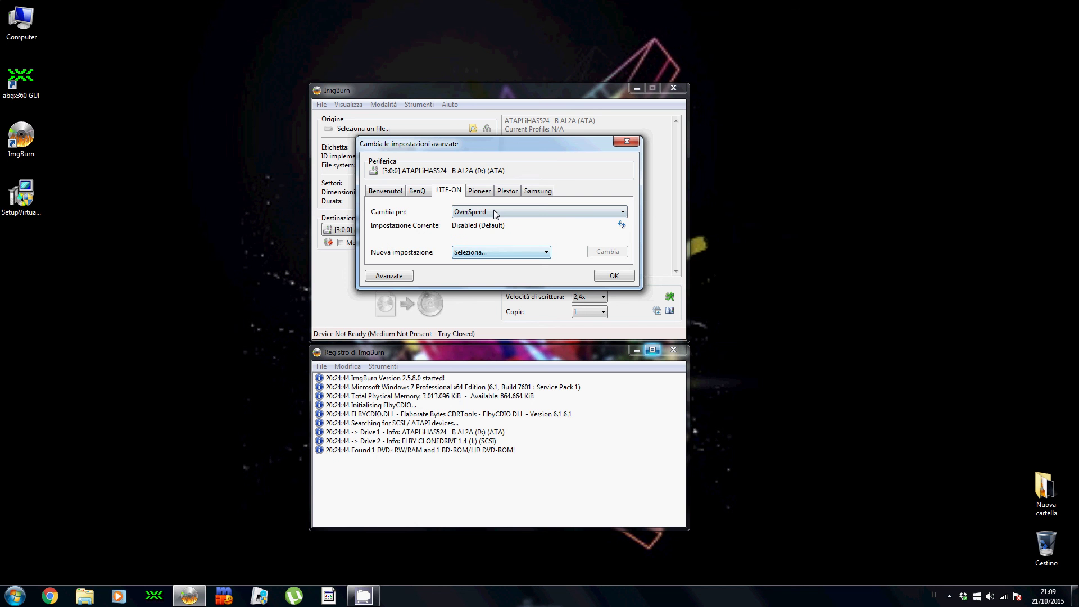
click(496, 214)
click(477, 257)
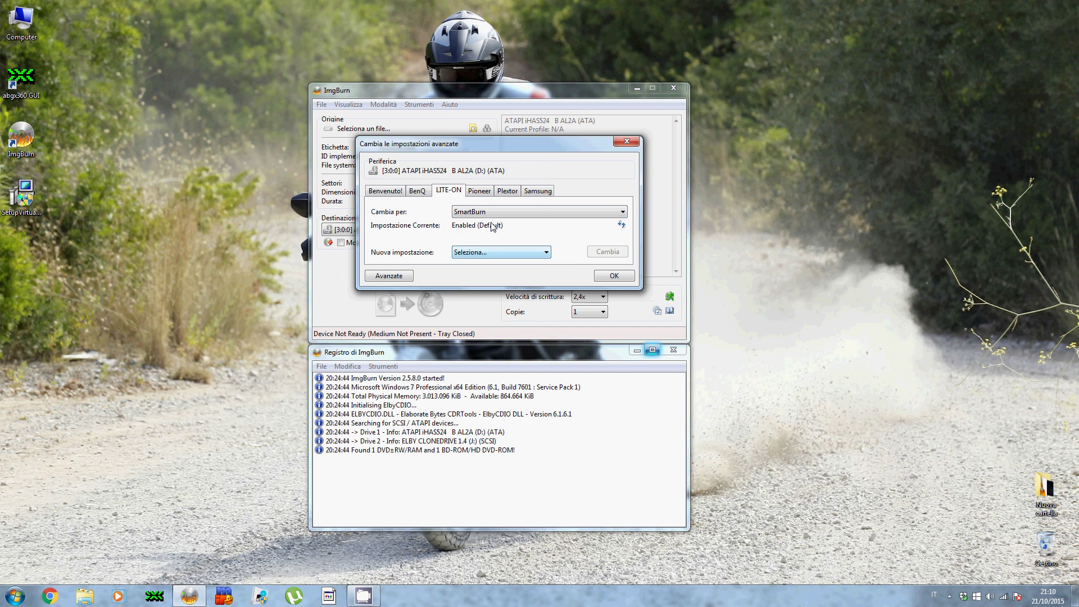
click(495, 214)
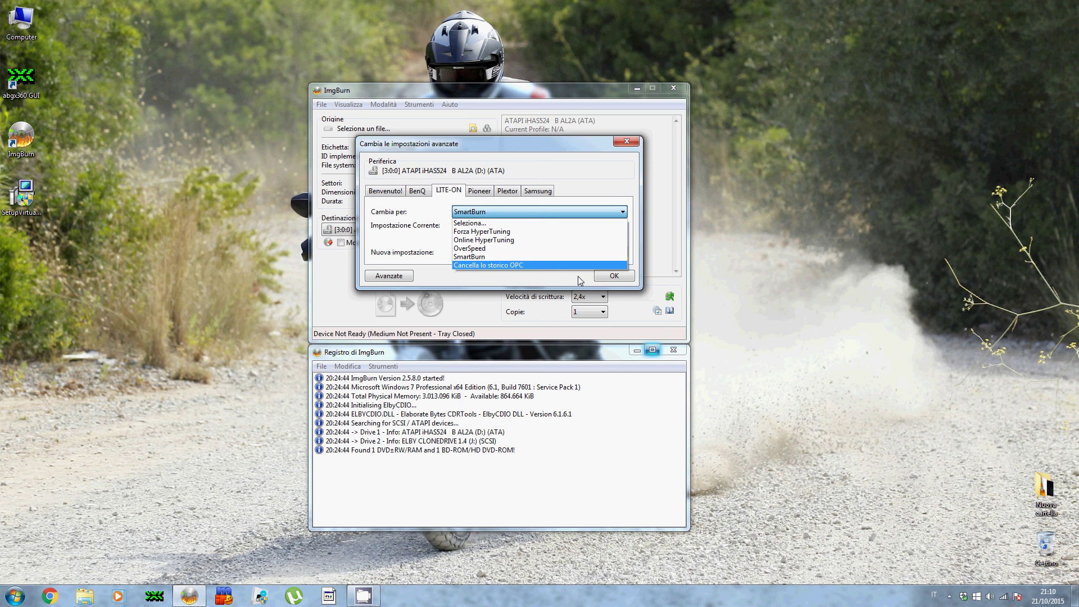
click(607, 199)
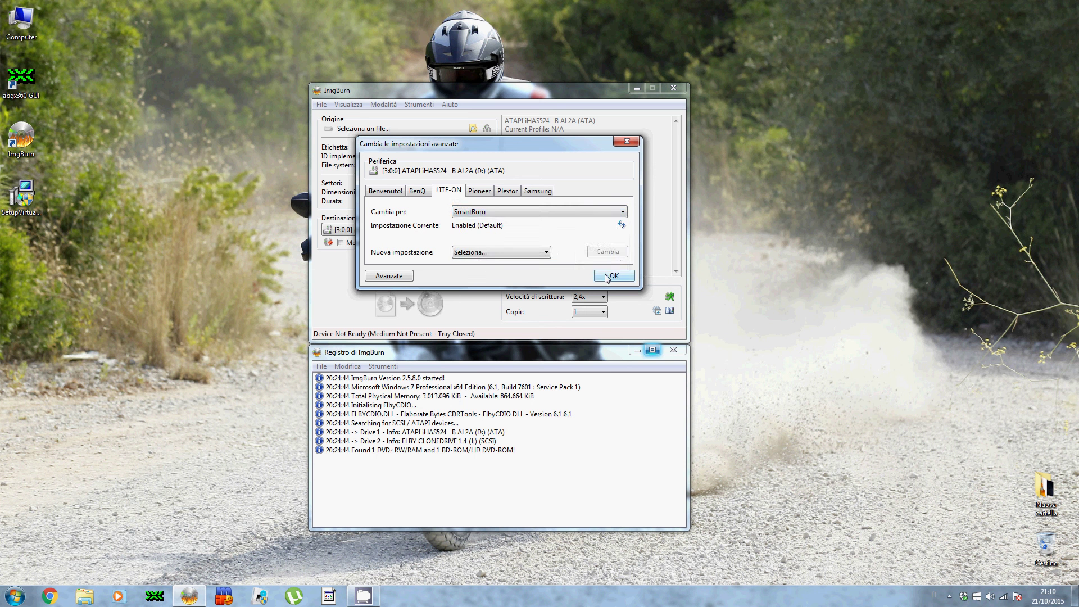
click(606, 275)
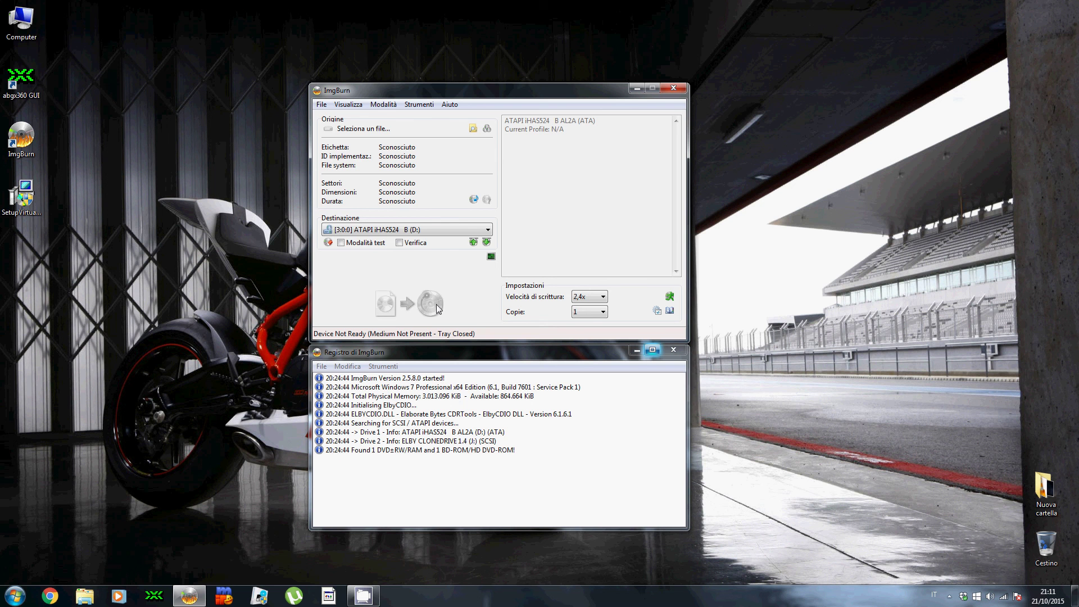
click(949, 596)
right_click(967, 538)
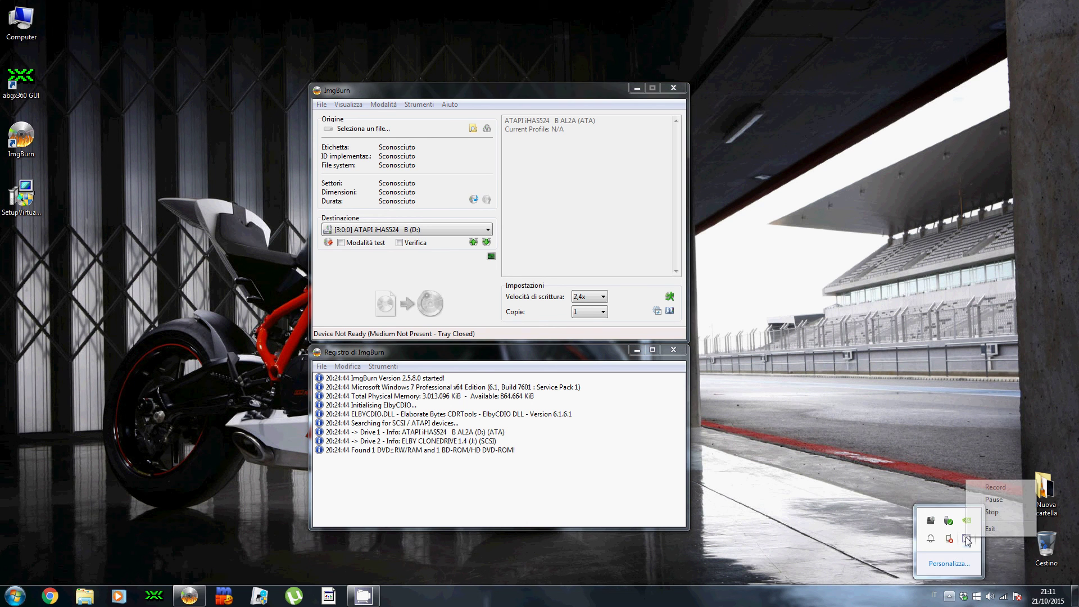